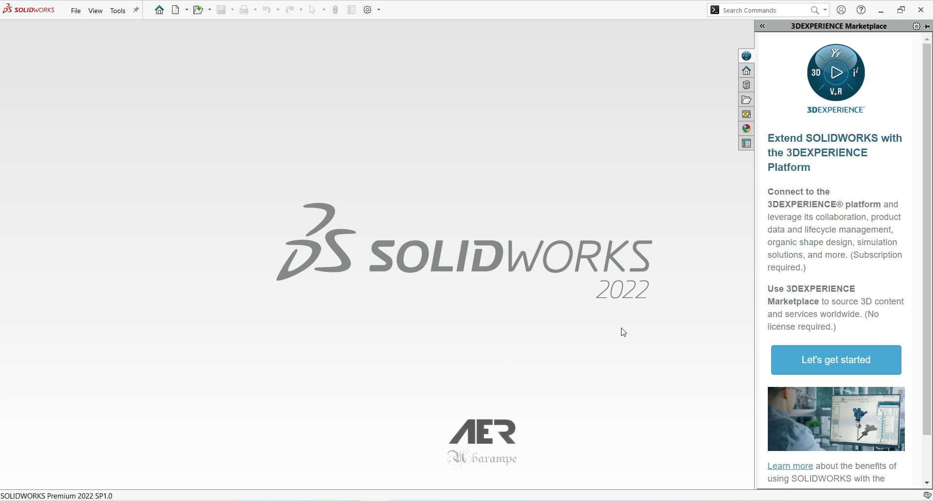
- Create a new blank Part document, Part1, from the New SOLIDWORKS Document dialog
click(176, 10)
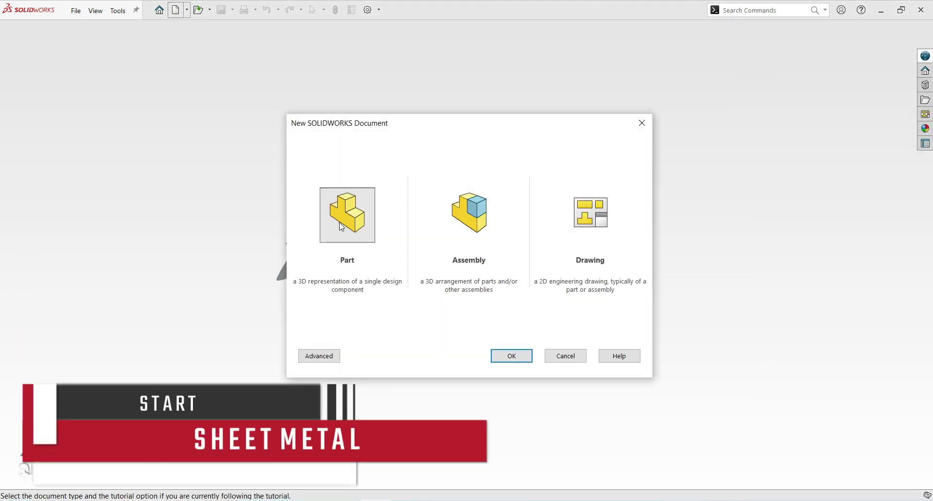
click(338, 223)
click(513, 357)
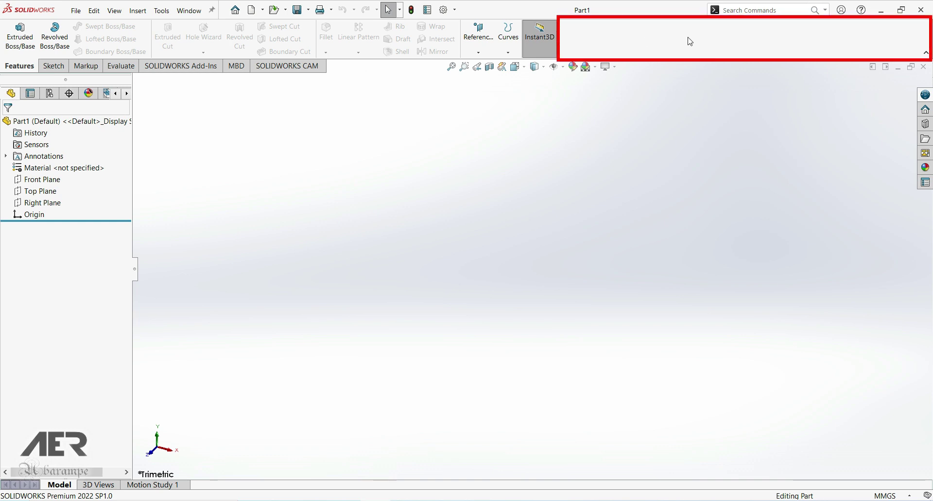
- Show the Sheet Metal toolbar and dock it along the window edge
right_click(710, 43)
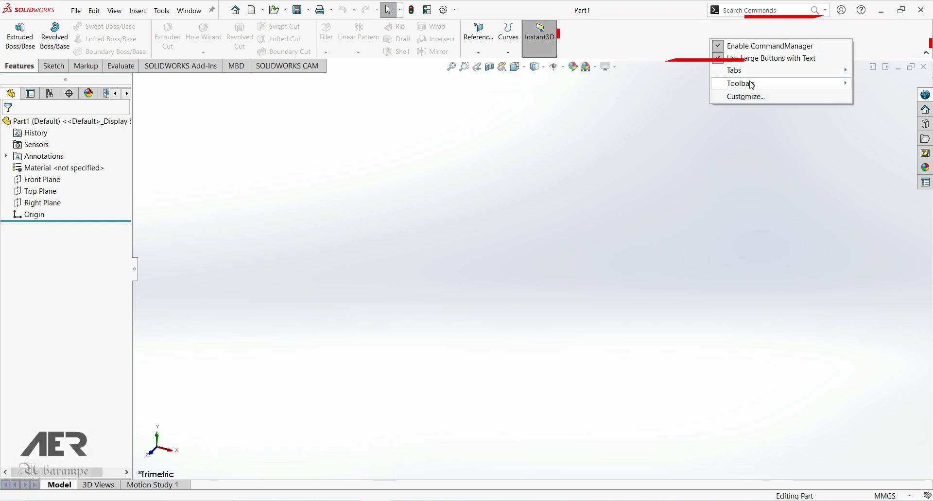
mouse_move(736, 86)
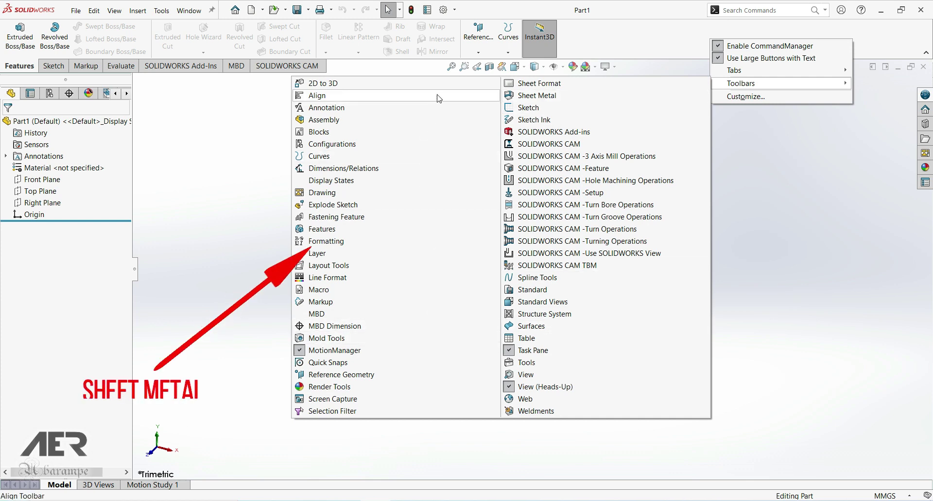
click(550, 99)
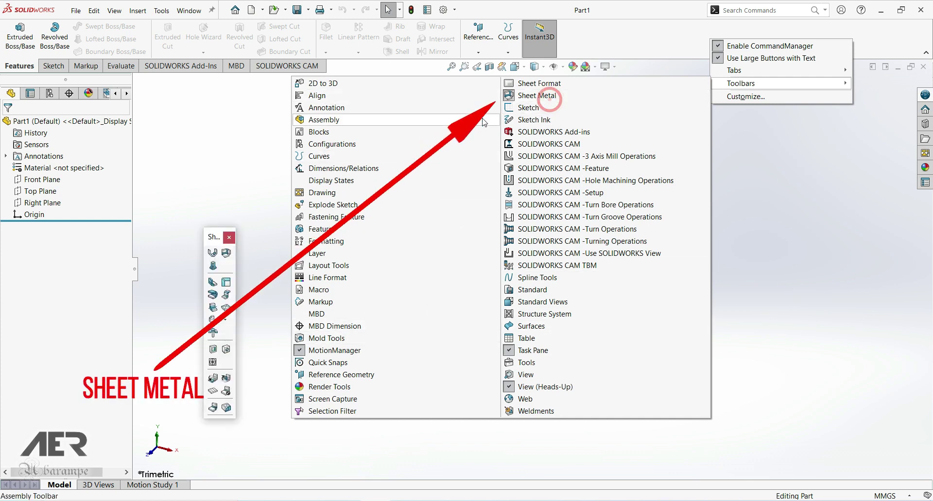
click(213, 242)
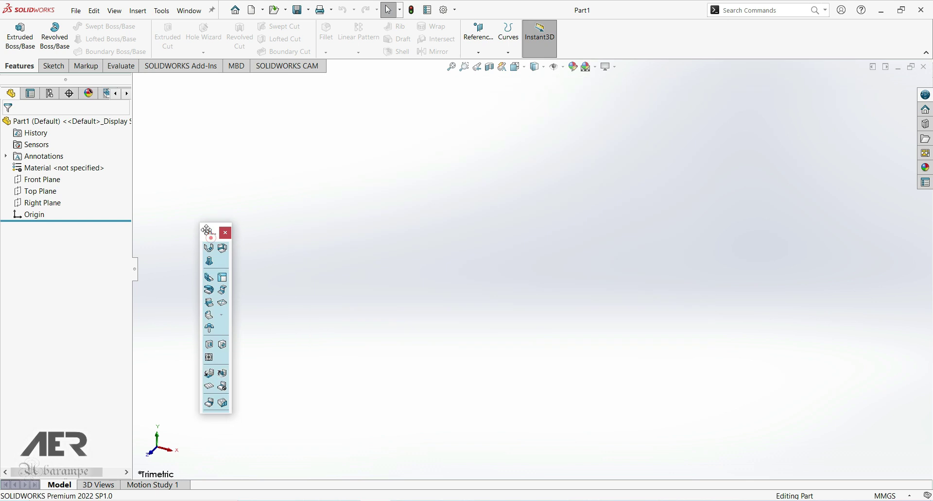
drag(212, 242, 569, 162)
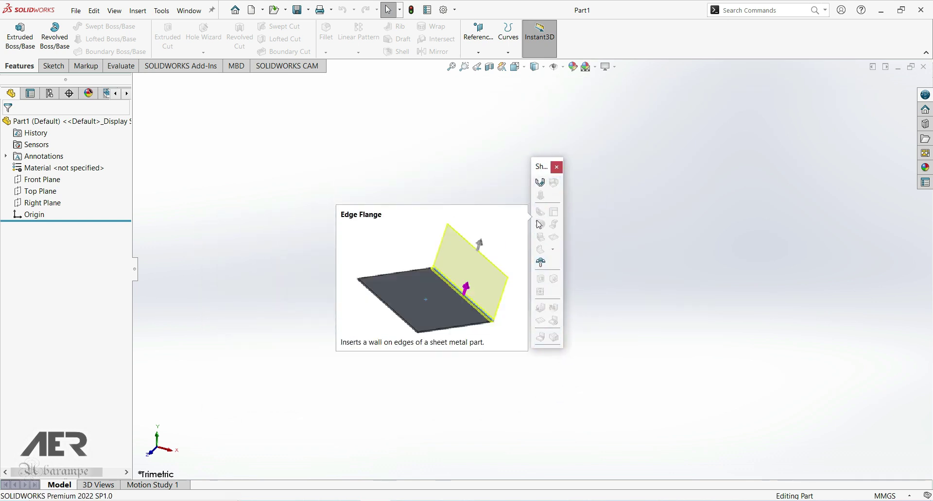
drag(543, 168, 354, 471)
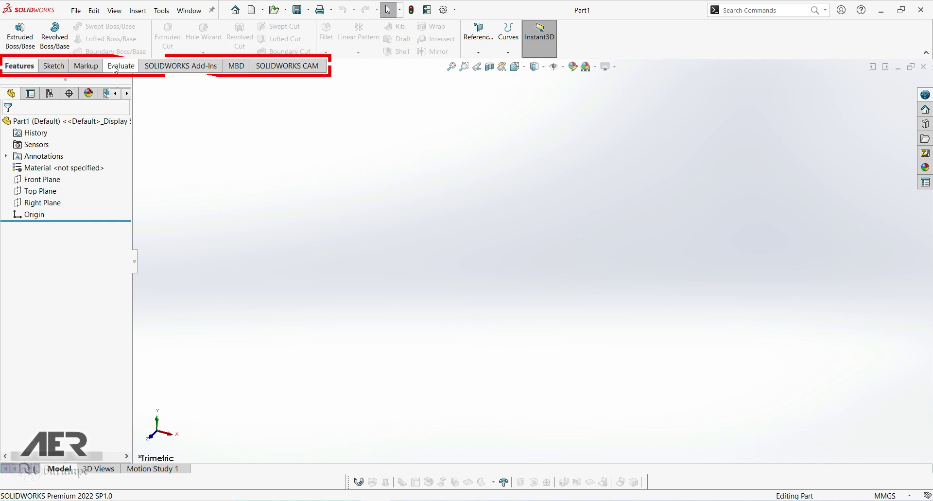
- Add a Sheet Metal tab to the CommandManager and switch to it
right_click(94, 71)
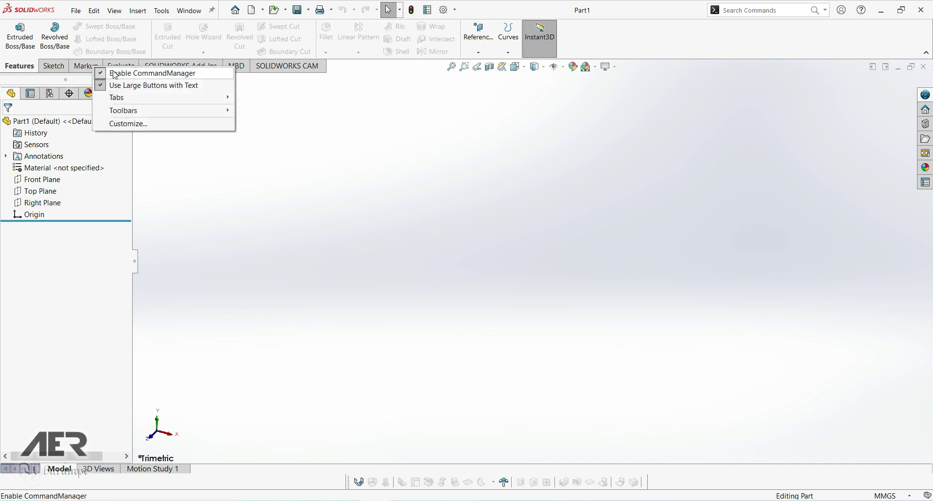
mouse_move(126, 97)
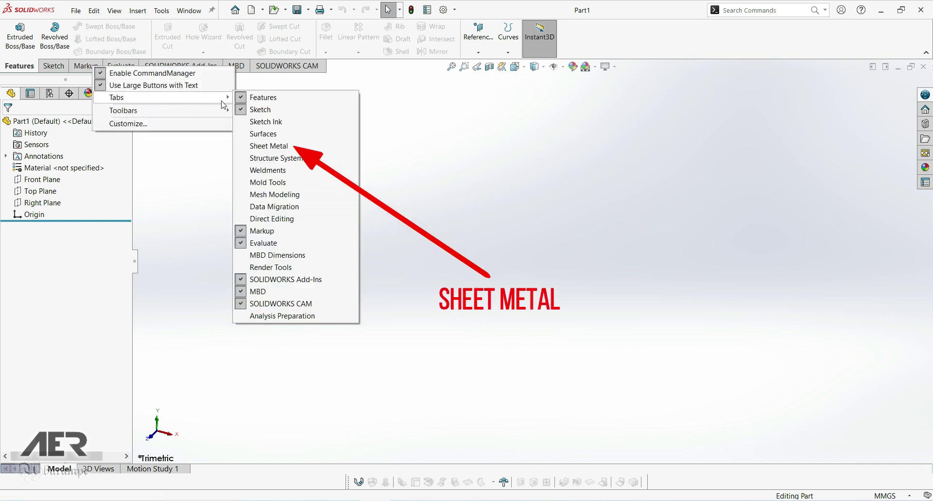
click(272, 146)
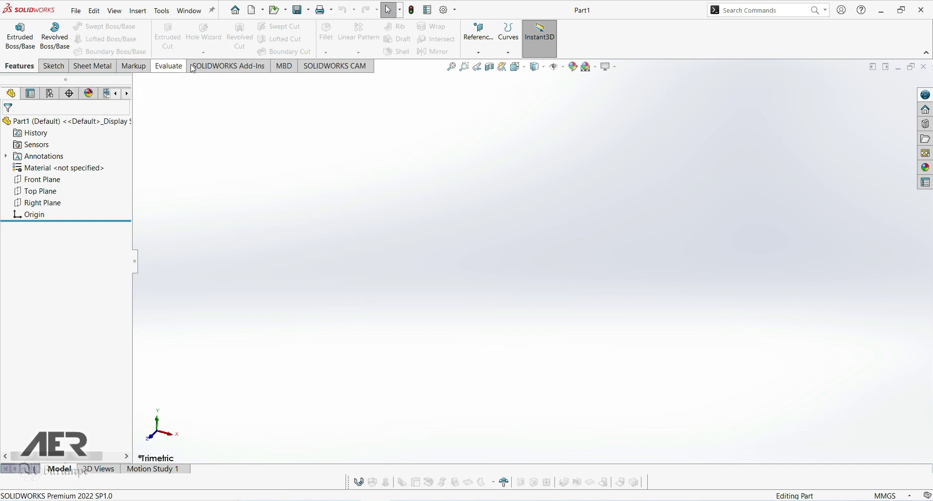
click(85, 71)
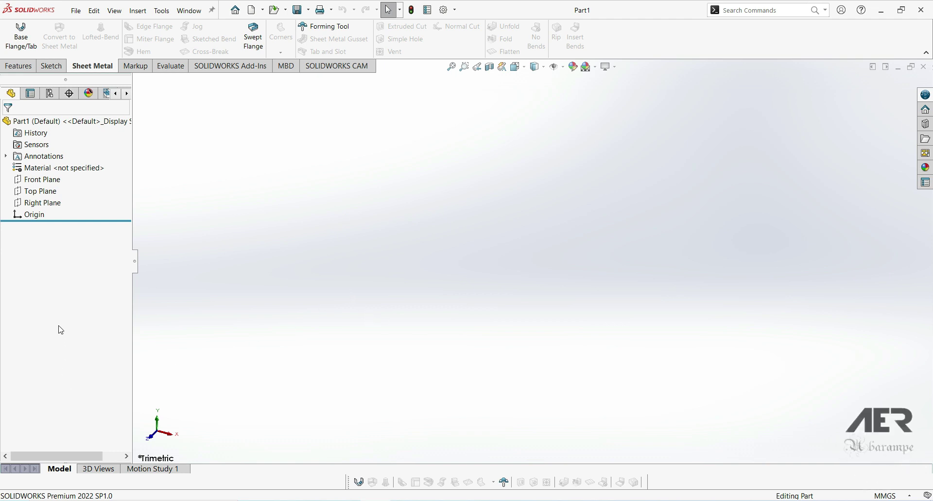
- Sketch a center rectangle on the Top Plane, centred on the origin
click(29, 192)
click(37, 179)
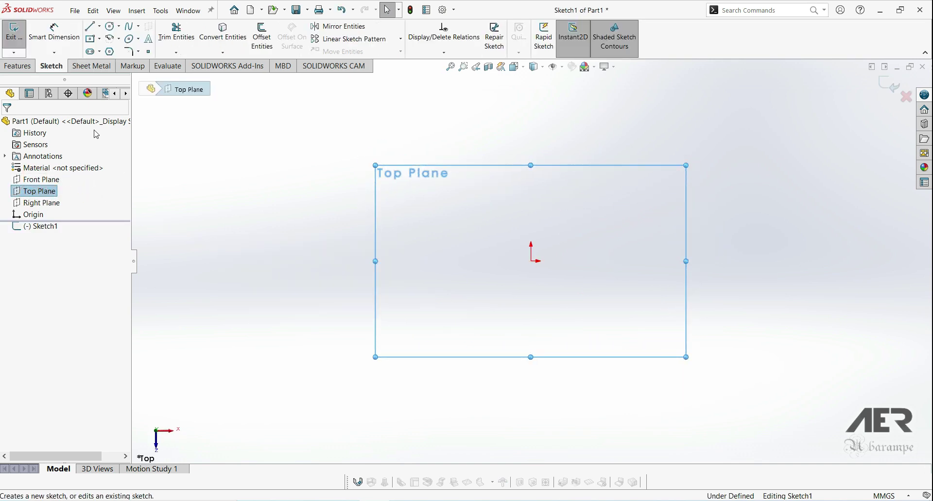
click(101, 39)
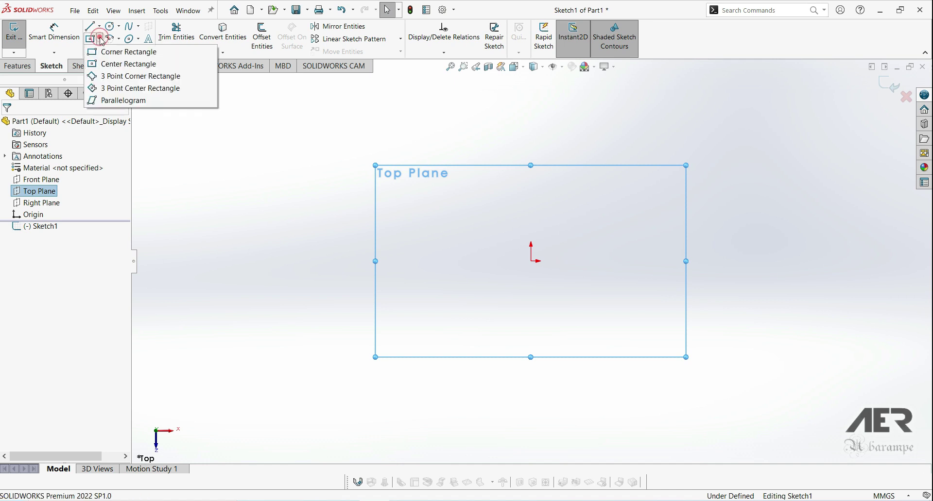
click(102, 65)
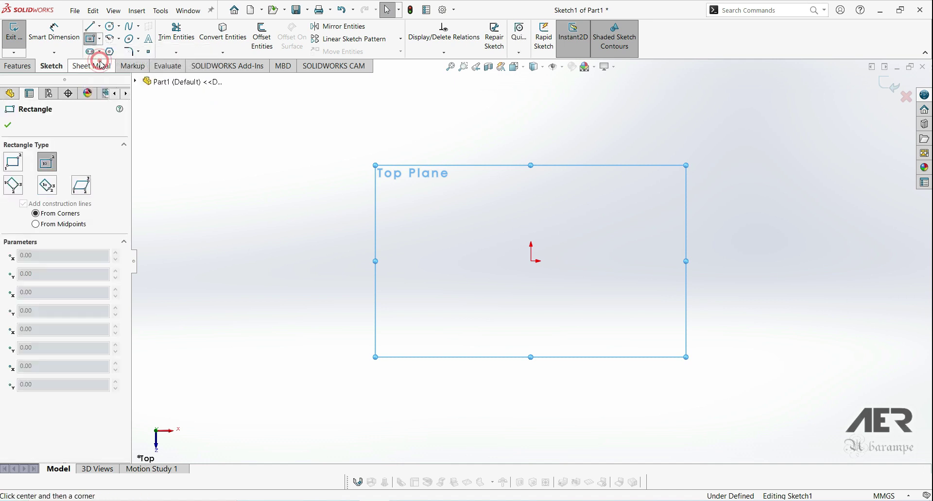
click(531, 261)
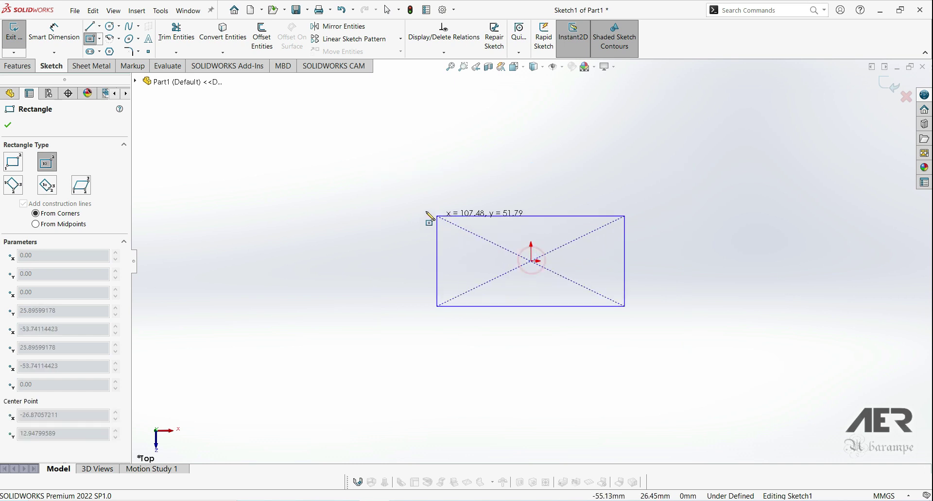
click(371, 167)
- Dimension the rectangle's width to 200 and height to 100 with Smart Dimension
click(54, 34)
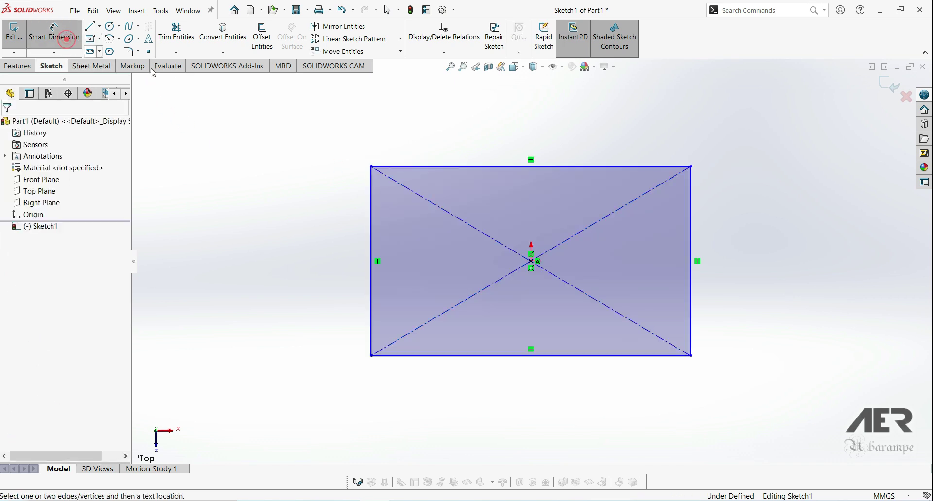
click(468, 166)
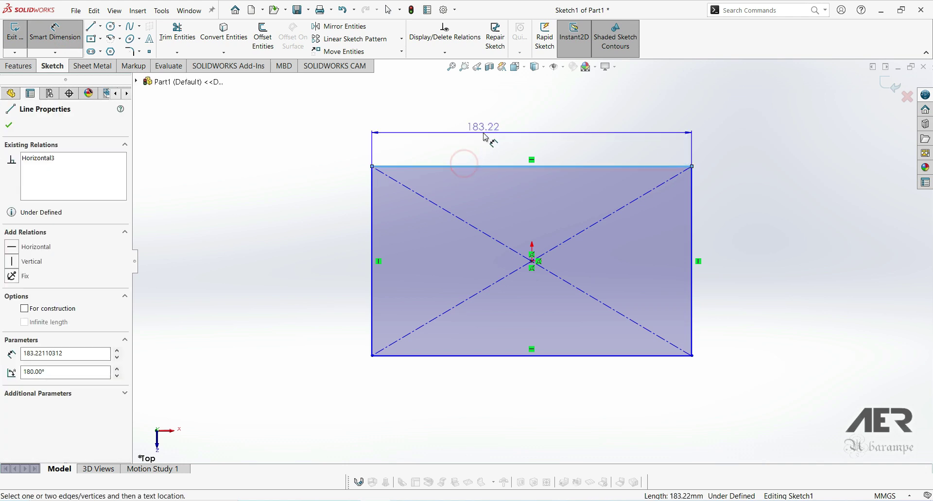
click(483, 131)
text(200)
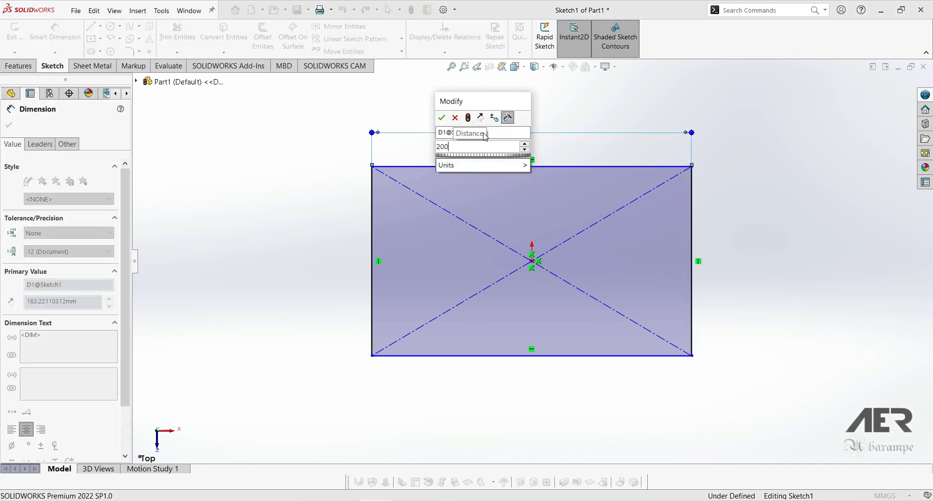
key(Return)
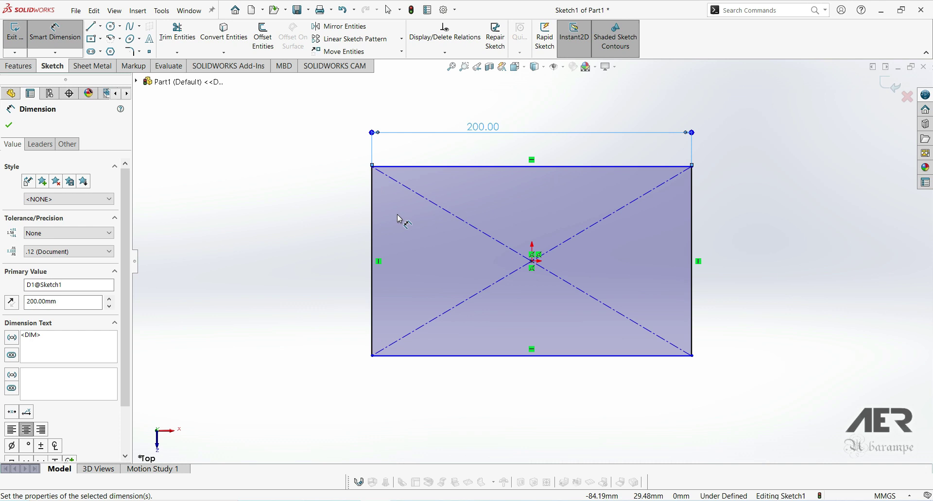
click(371, 240)
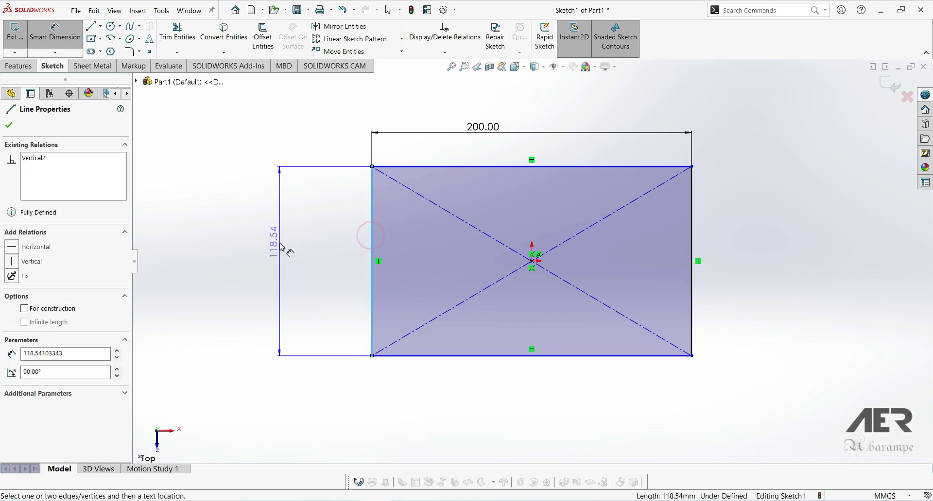
click(278, 243)
text(100)
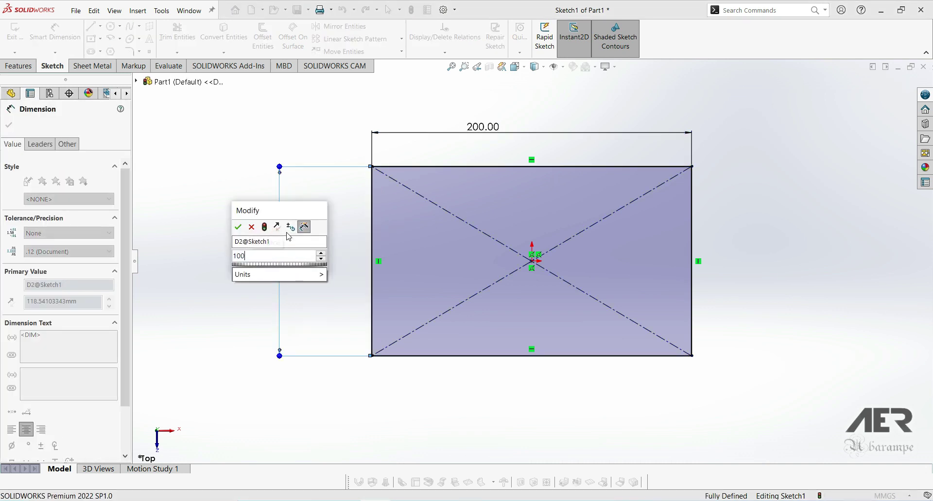
key(Return)
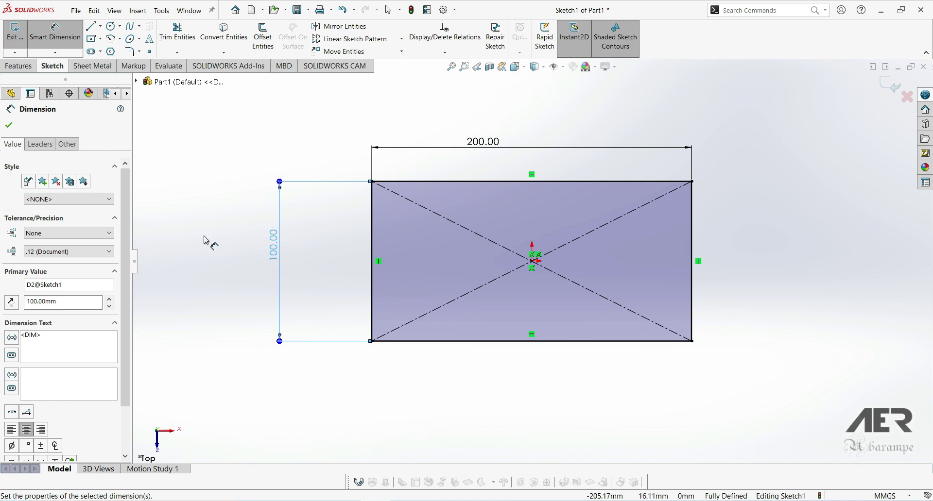
click(9, 127)
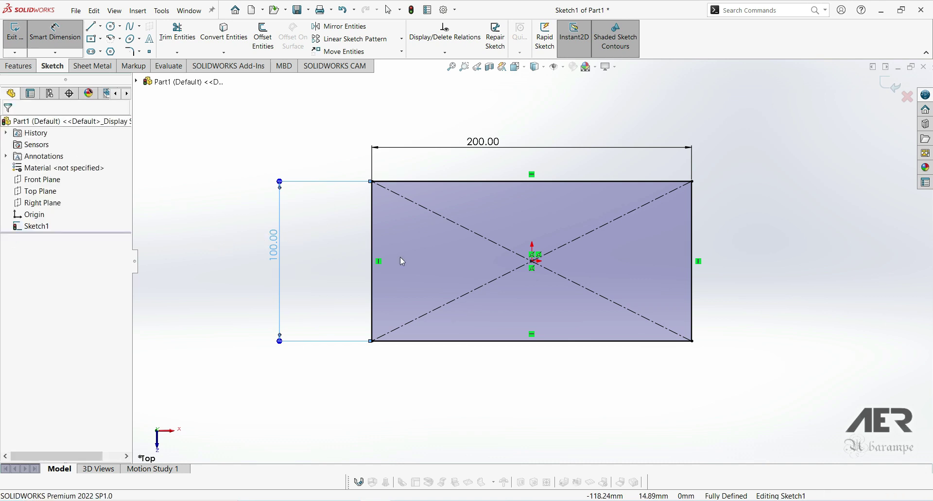
key(Escape)
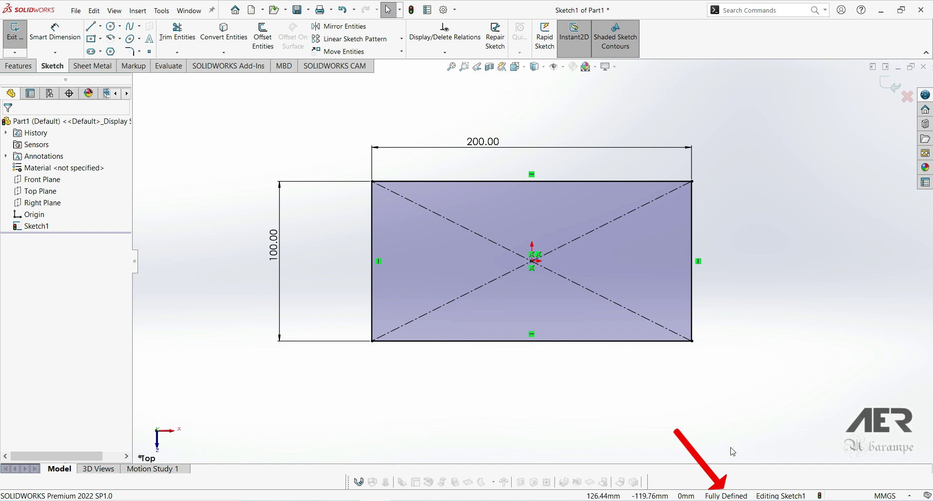
- Check the bottom-right corner's coordinates, then exit Sketch1
click(692, 341)
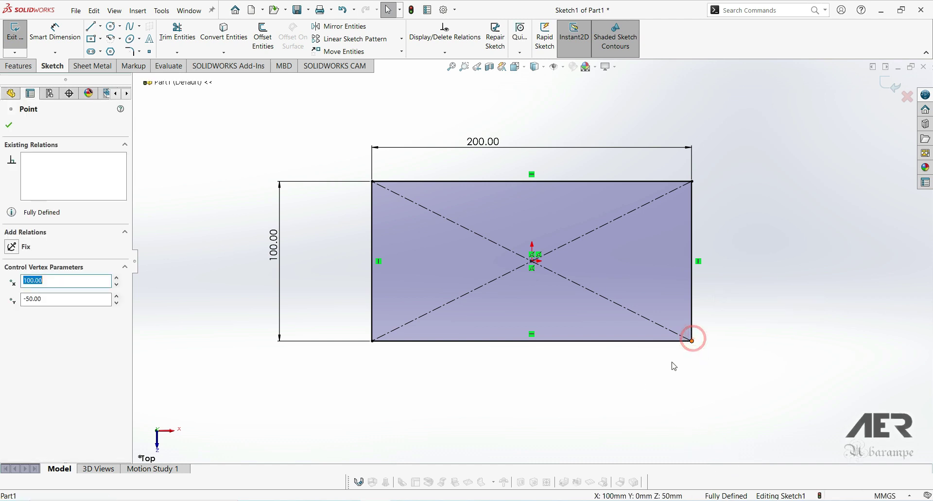
click(661, 373)
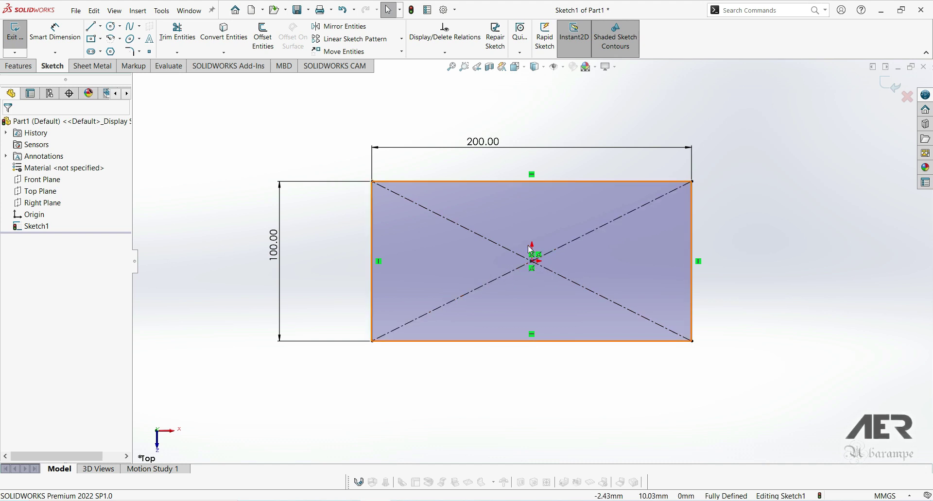
click(883, 91)
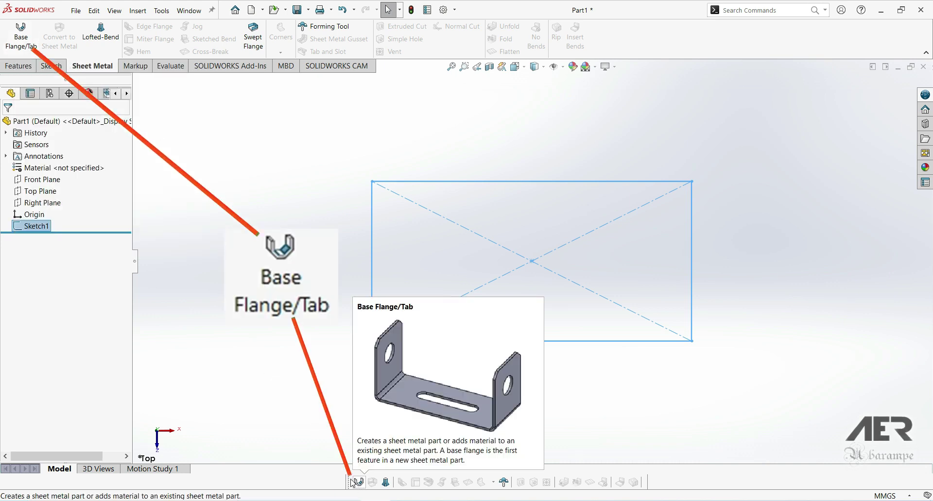
- Create a Base Flange/Tab from Sketch1 with a 1 mm sheet thickness
click(37, 44)
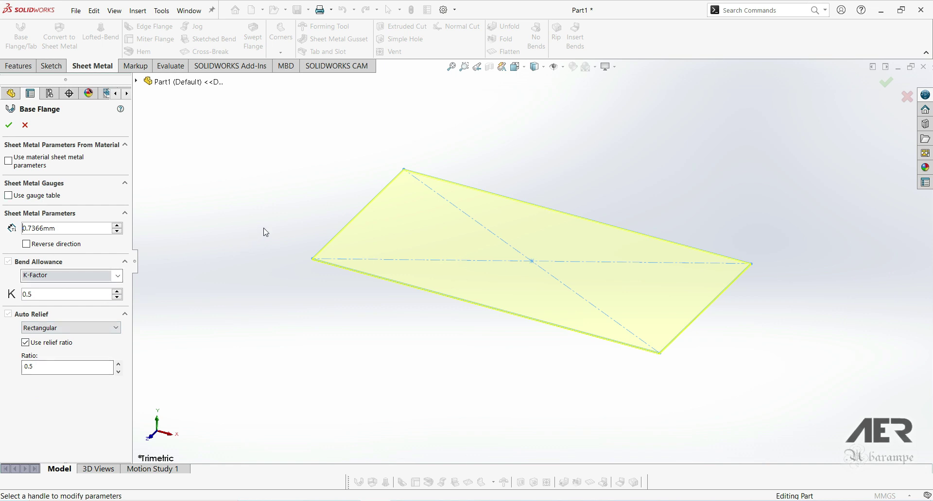
click(445, 182)
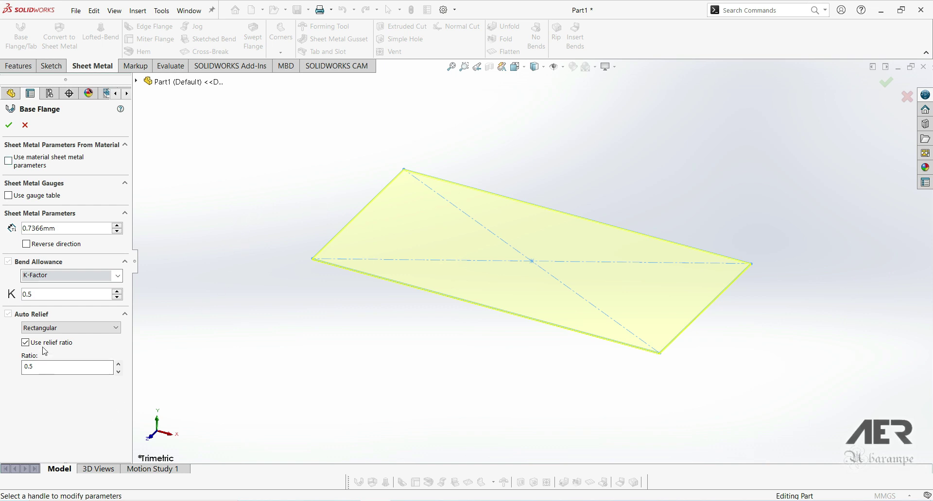
double_click(94, 229)
text(1)
key(Return)
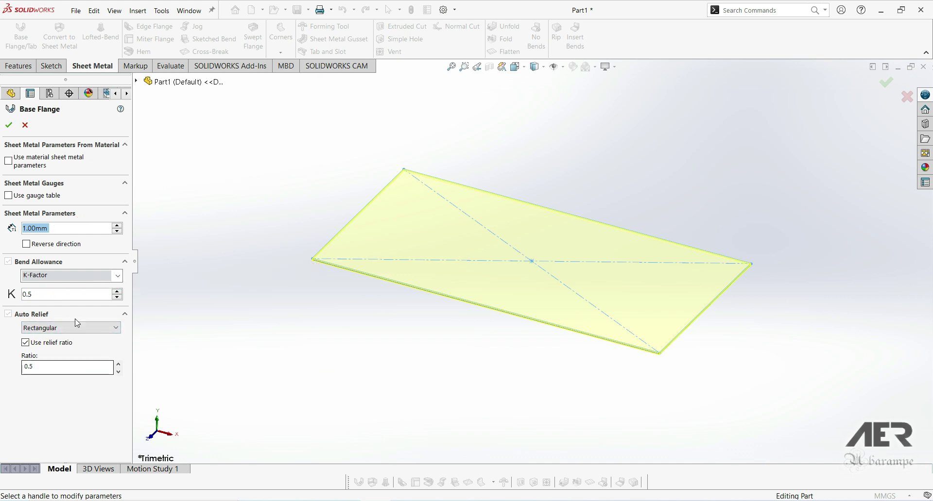
click(7, 128)
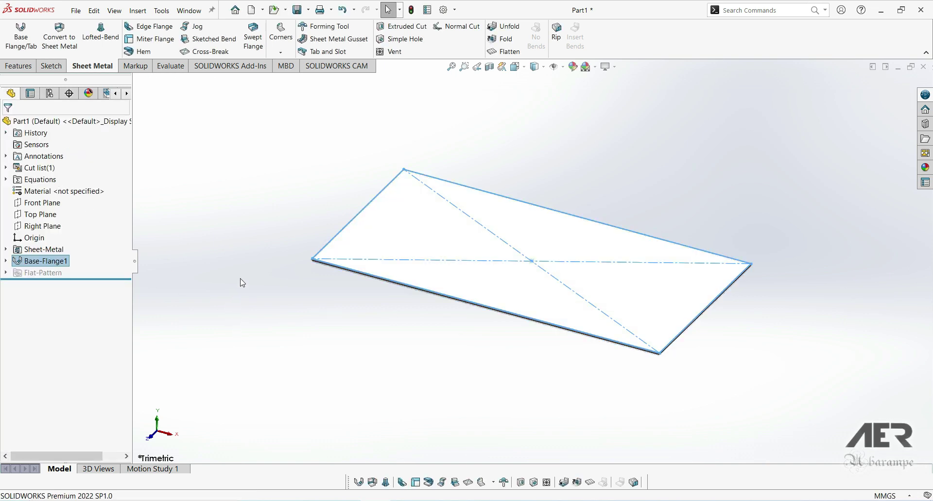
mouse_move(67, 263)
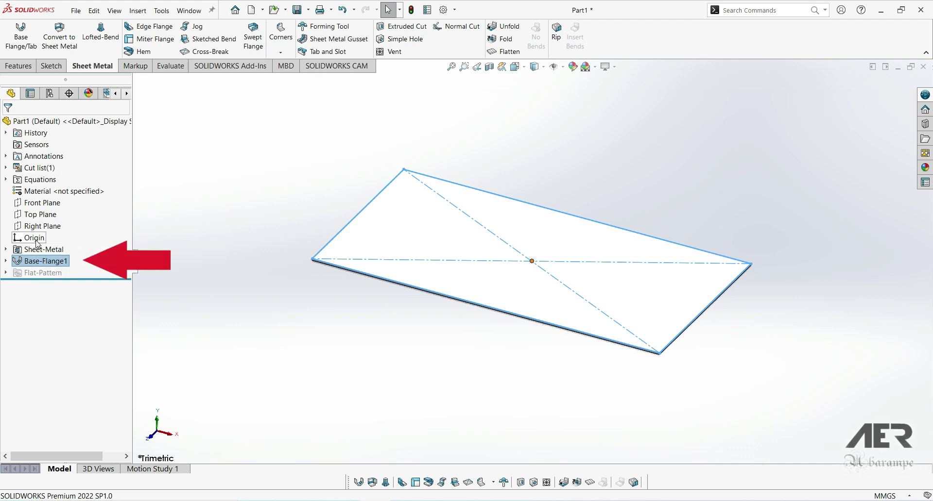
click(37, 267)
click(63, 263)
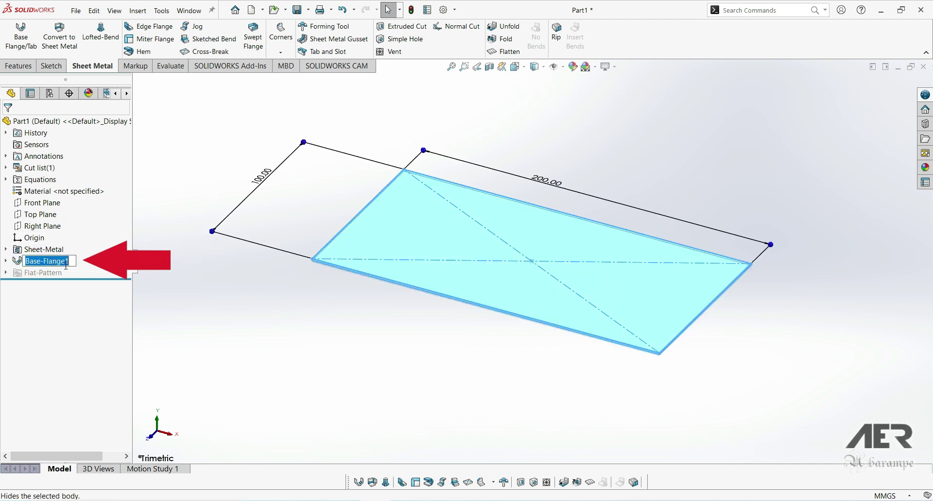
click(90, 256)
click(22, 259)
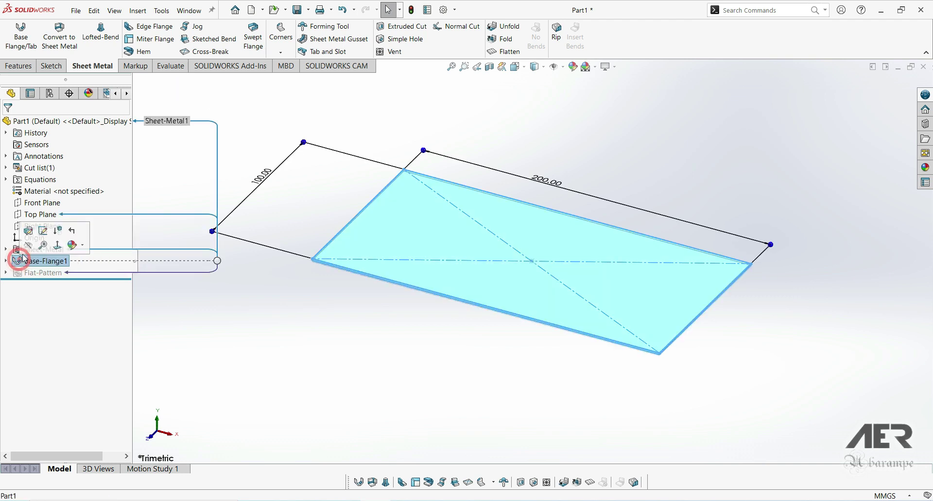
click(27, 234)
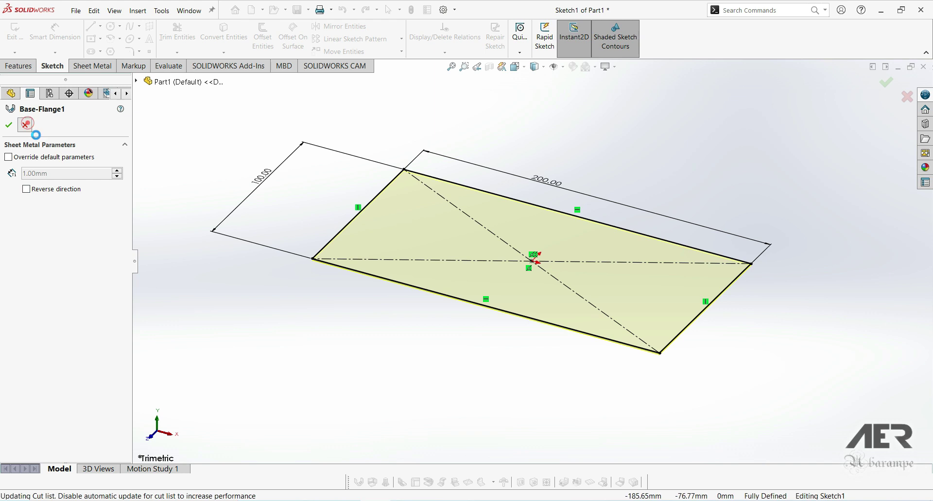
click(24, 125)
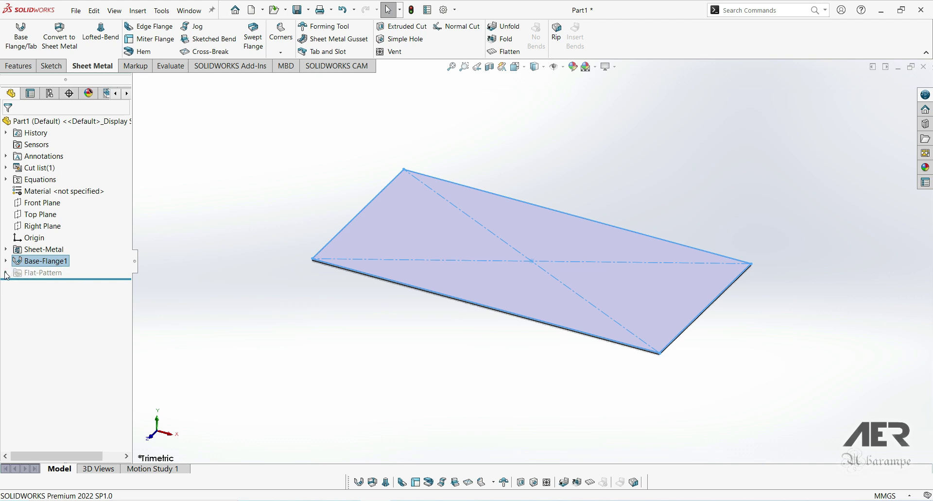
- Expand Flat-Pattern to select Flat-Pattern1, and confirm Cut list holds only Sheet<1>(1)
double_click(38, 275)
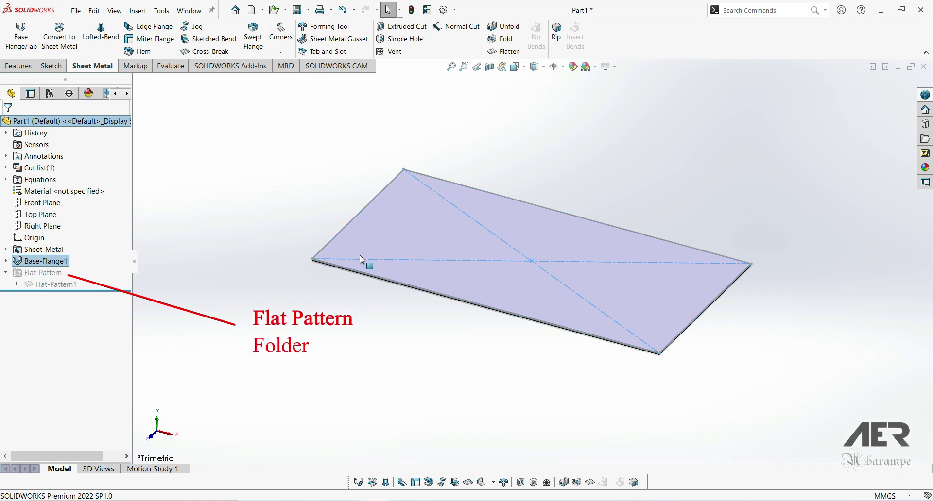
click(55, 284)
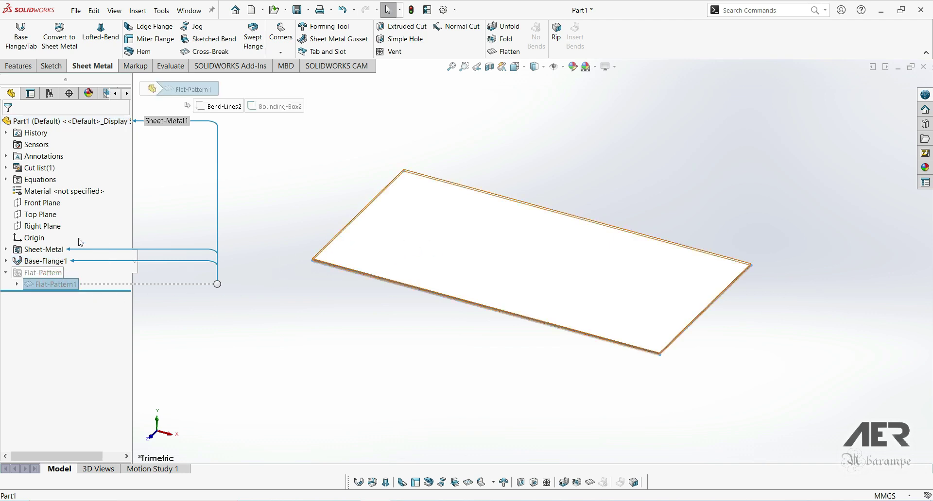
click(5, 167)
click(46, 180)
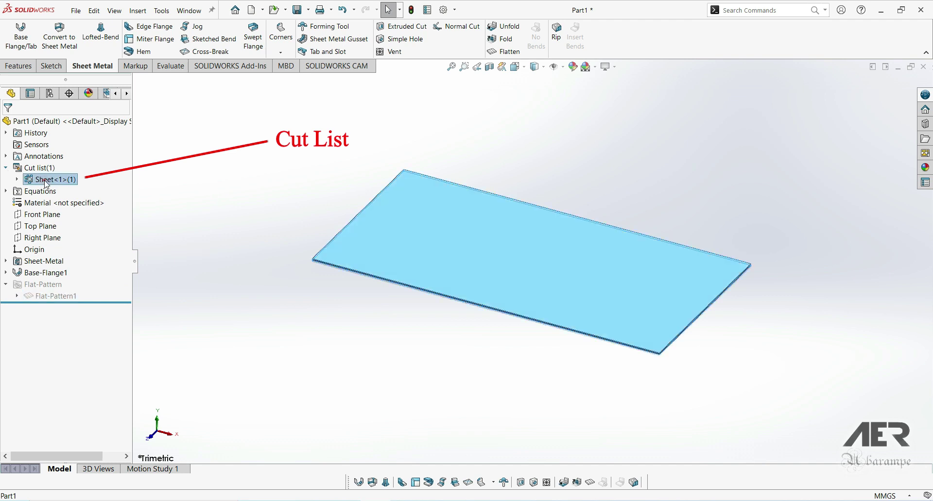
click(7, 168)
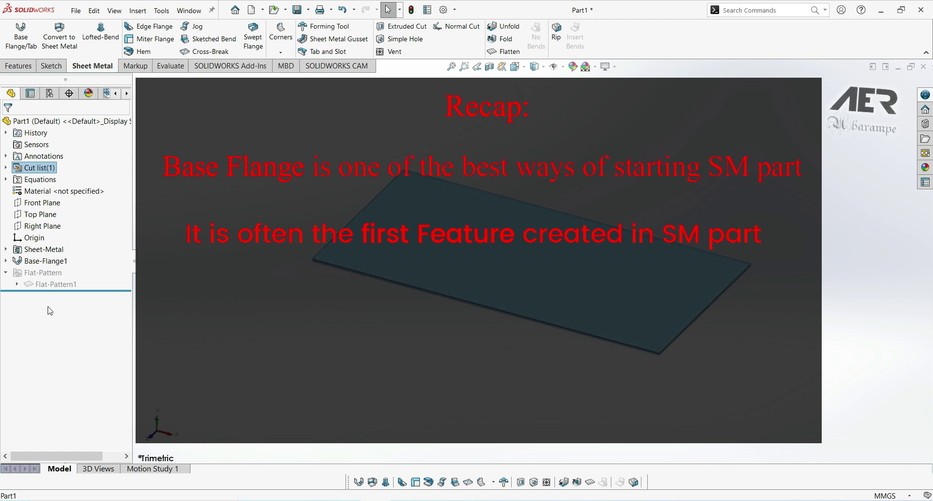
- Expand Base-Flange1 to reveal Sketch1, then bring up the Save As dialog
click(6, 262)
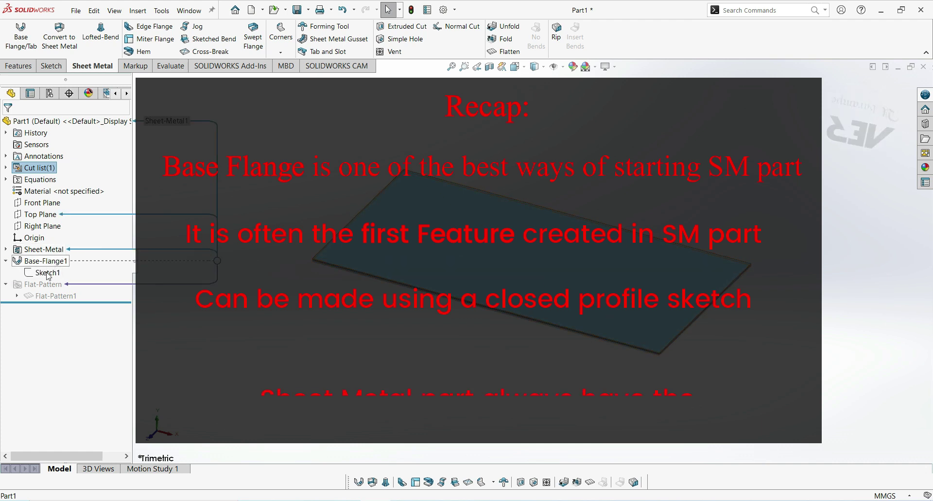
mouse_move(51, 301)
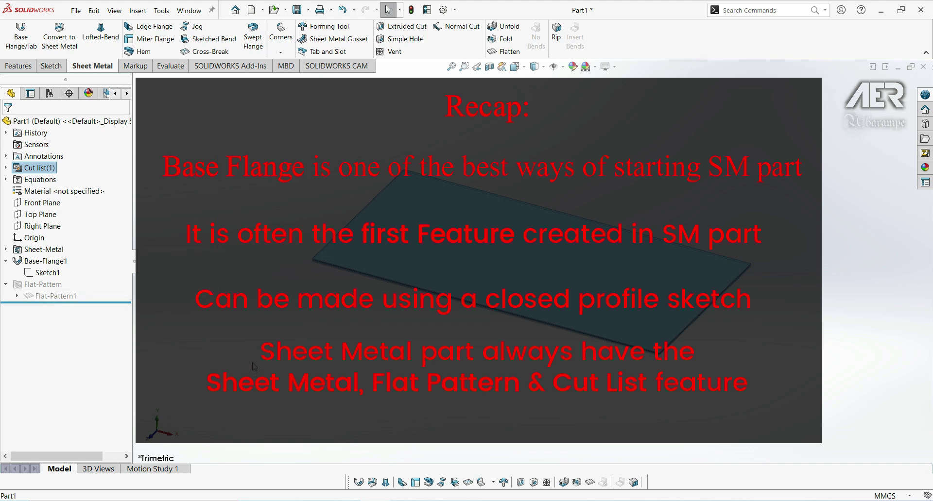
click(297, 10)
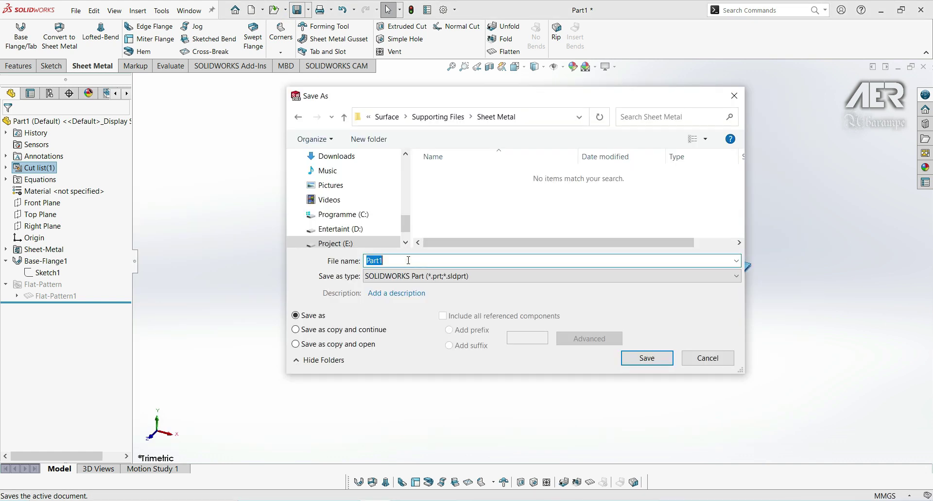
- Save the part as 'Base Flange Example' in the Sheet Metal folder
text(Base Flange Example)
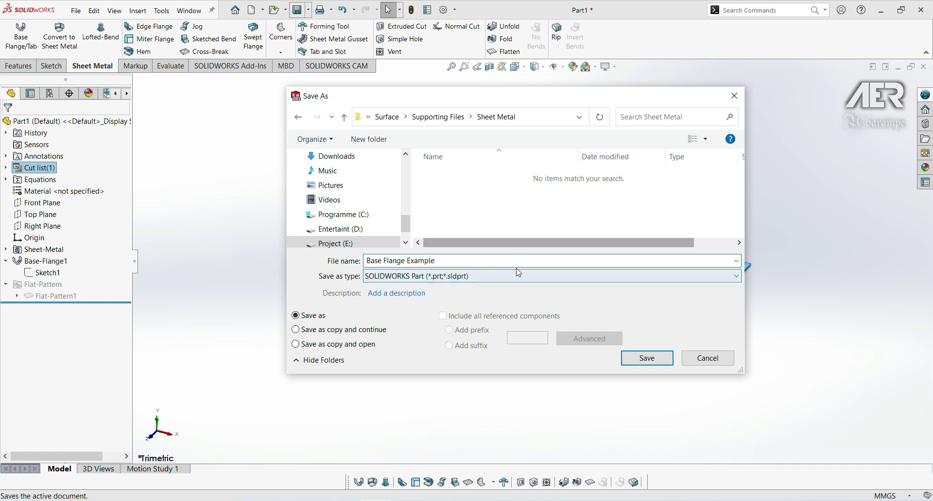
click(642, 359)
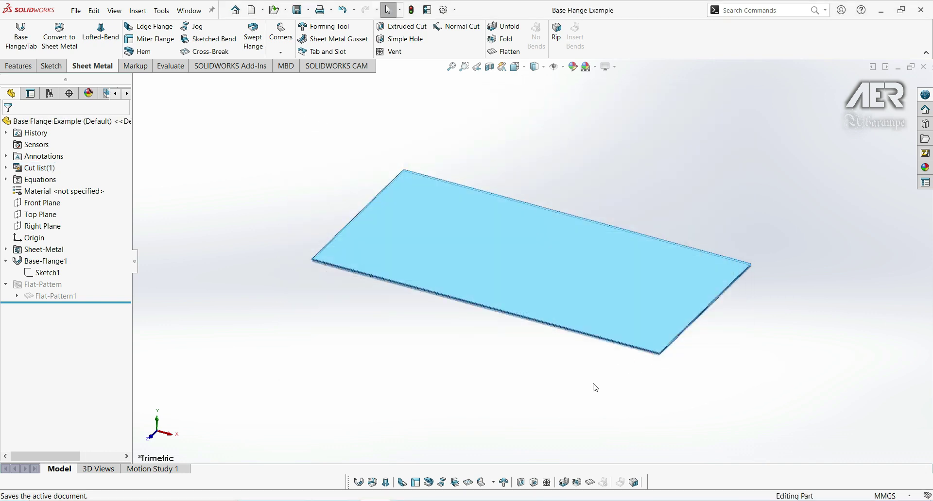